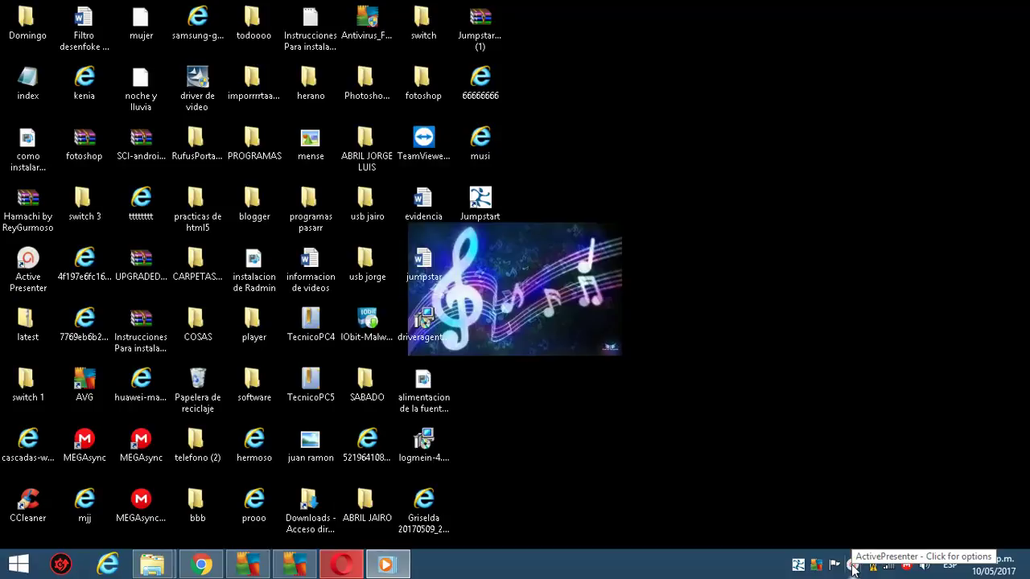
Step: Open the JumpstarWPS (1).rar archive in WinRAR and dismiss the licence reminder
{"action": "left_click", "coordinate": [853, 567]}
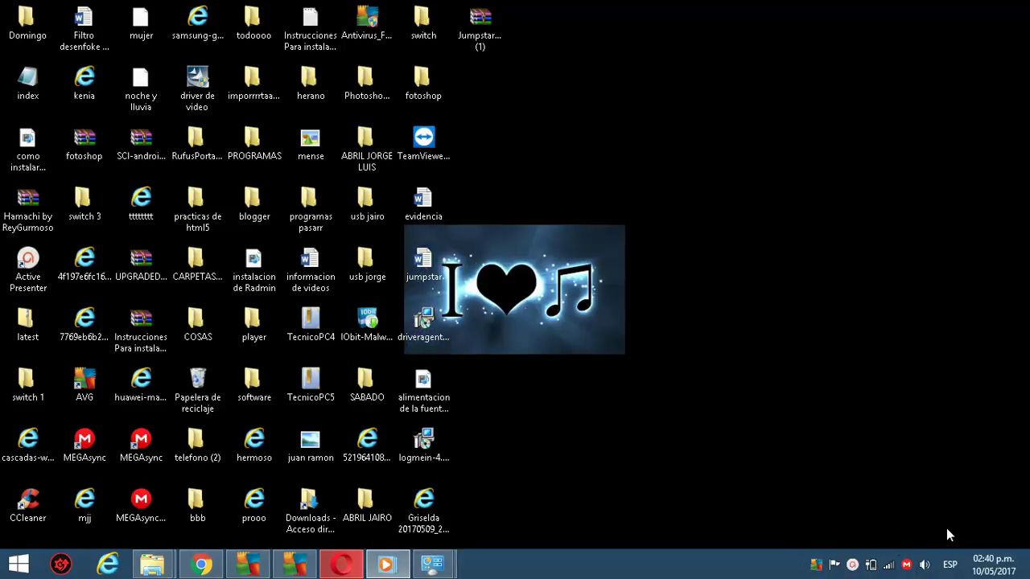
{"action": "right_click", "coordinate": [482, 50]}
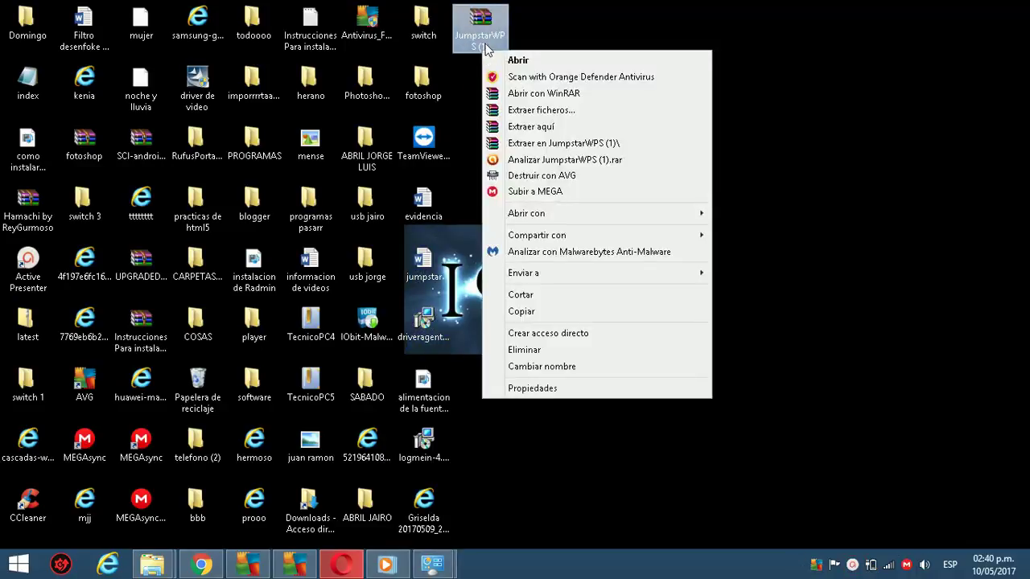
{"action": "left_click", "coordinate": [517, 59]}
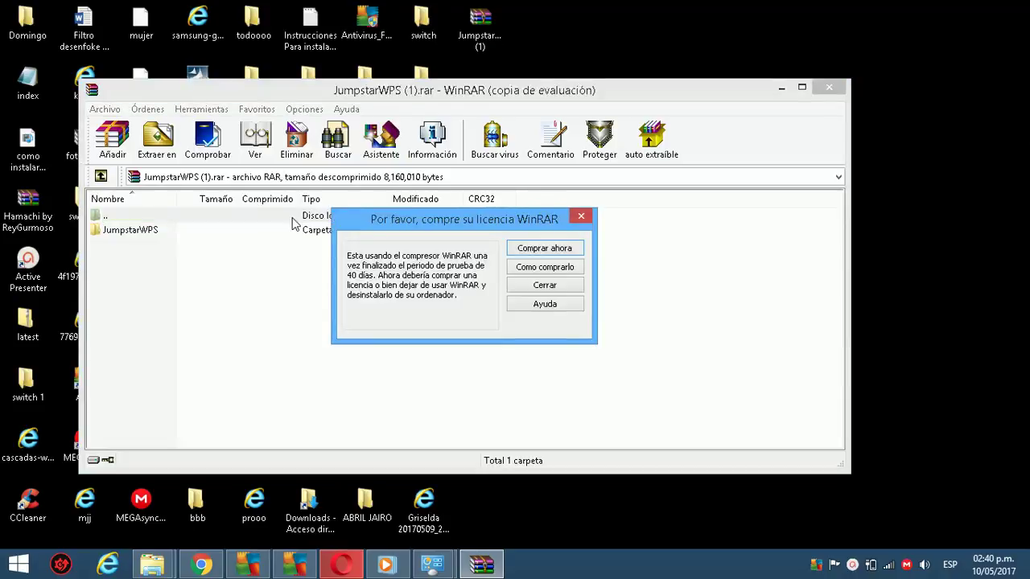
{"action": "left_click", "coordinate": [563, 292]}
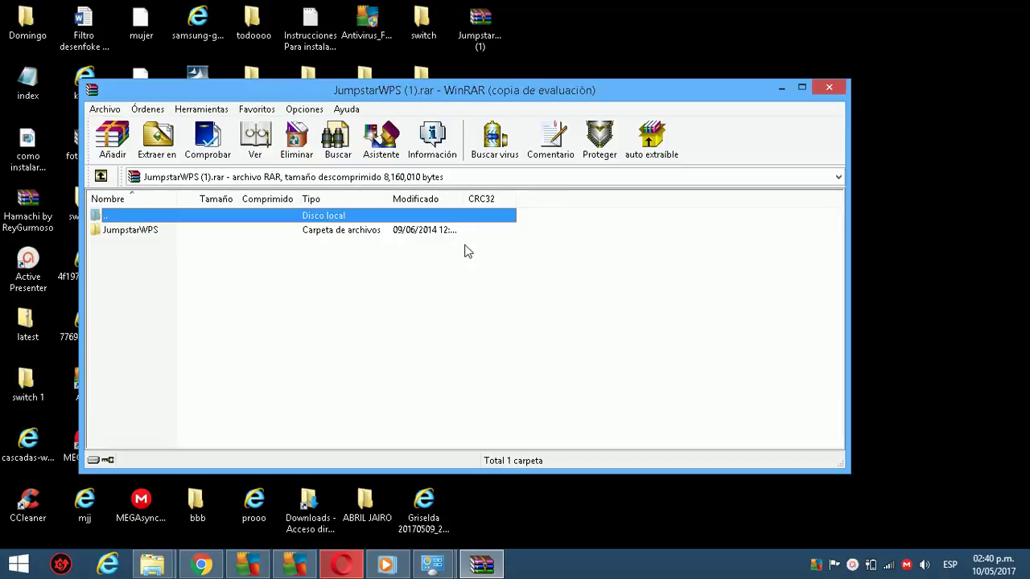
Step: Open the JumpstarWPS folder inside the archive
{"action": "left_click", "coordinate": [439, 233]}
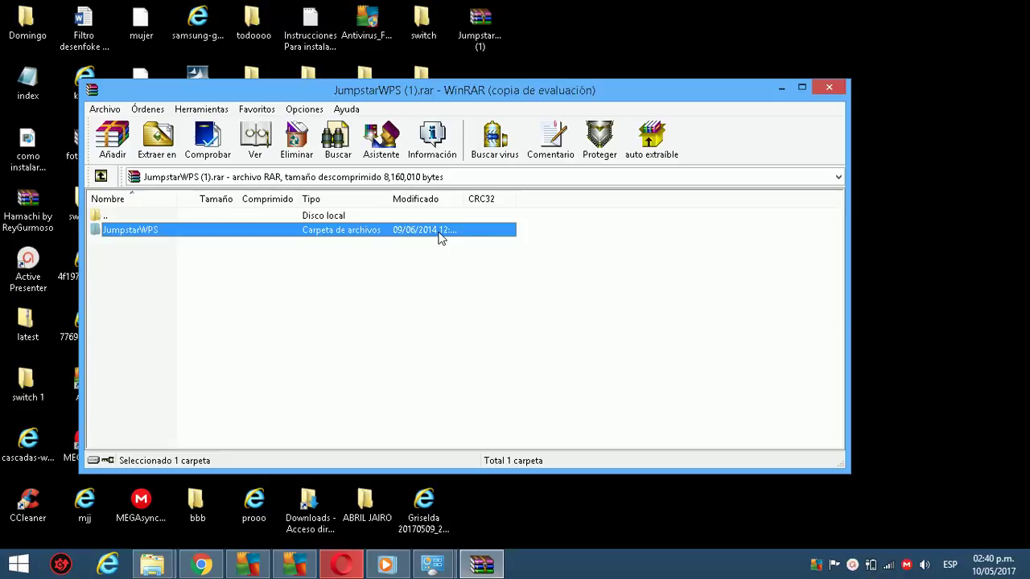
{"action": "left_click", "coordinate": [439, 233]}
{"action": "key", "text": "Escape"}
{"action": "double_click", "coordinate": [439, 233]}
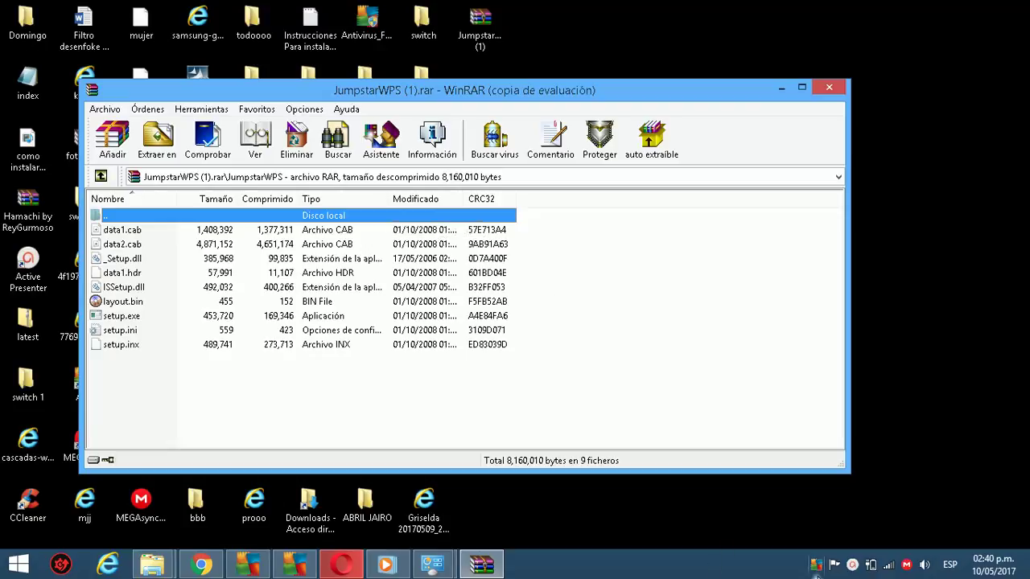
{"action": "left_click", "coordinate": [849, 565]}
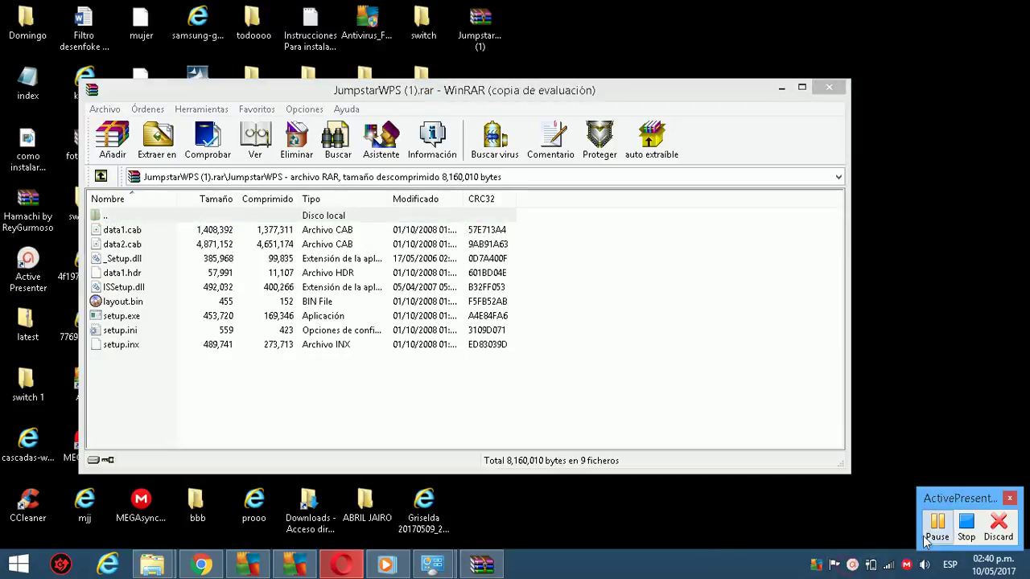
{"action": "left_click", "coordinate": [937, 528]}
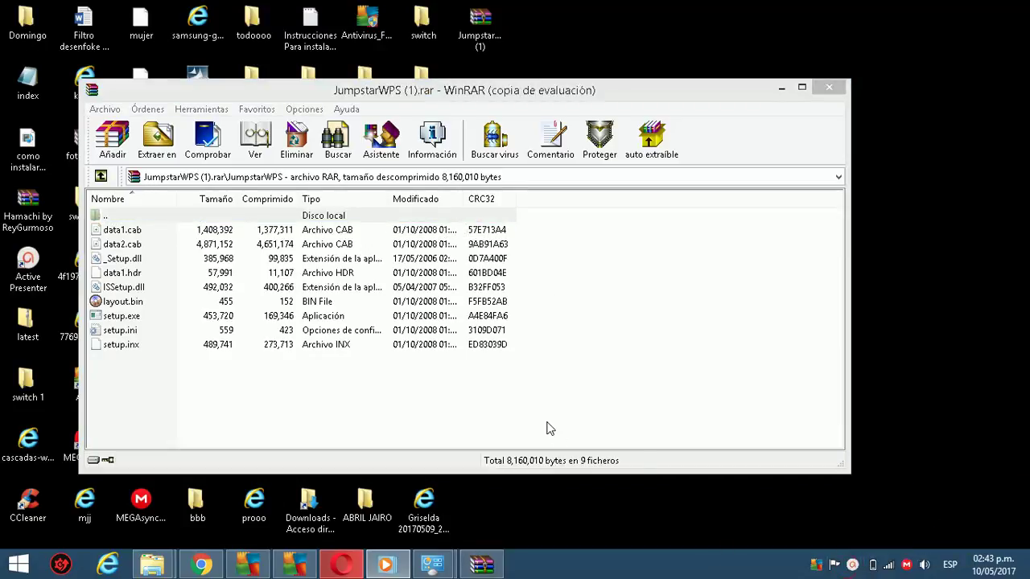
Step: Run setup.exe from the JumpstarWPS folder
{"action": "left_click", "coordinate": [157, 315]}
{"action": "double_click", "coordinate": [157, 316]}
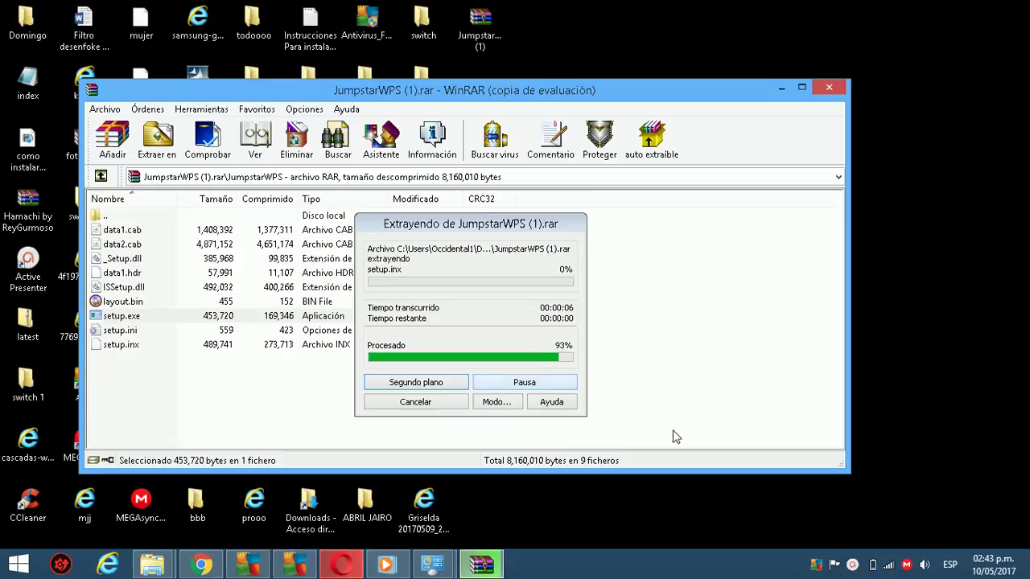
{"action": "left_click", "coordinate": [852, 564]}
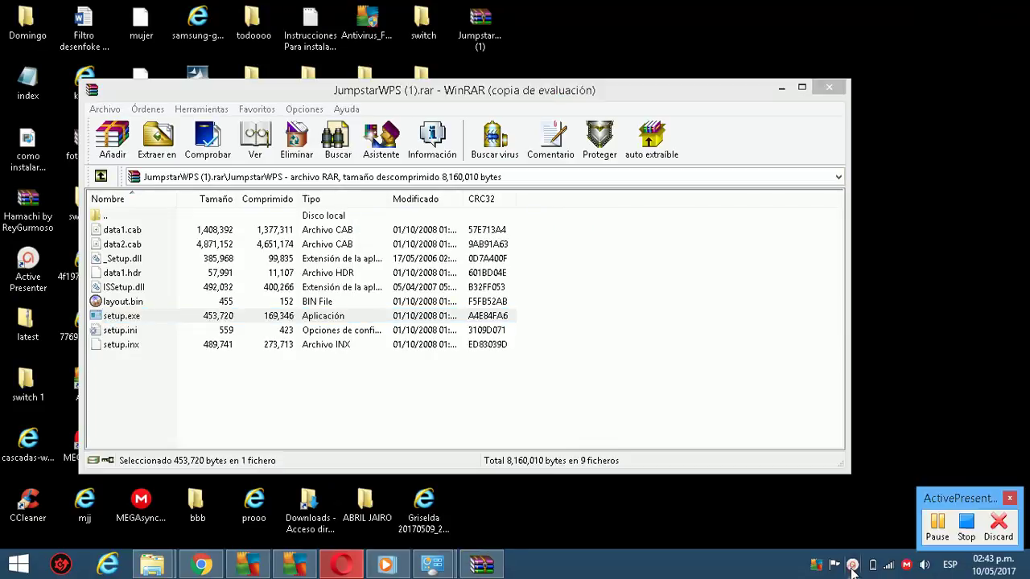
Step: Install Jumpstart in English, accepting the licence terms, and finish the InstallShield wizard
{"action": "left_click", "coordinate": [927, 531]}
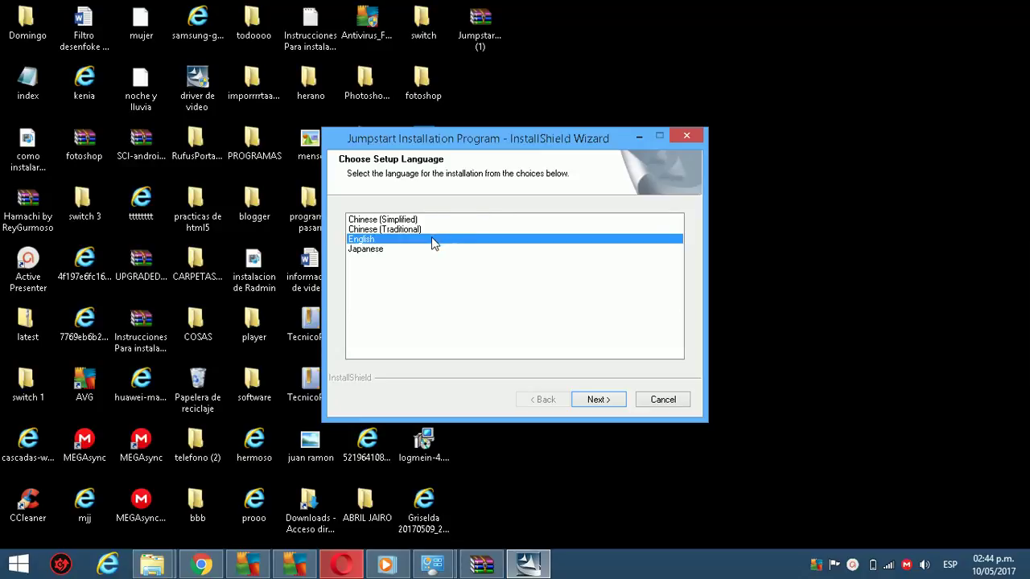
{"action": "left_click", "coordinate": [588, 400]}
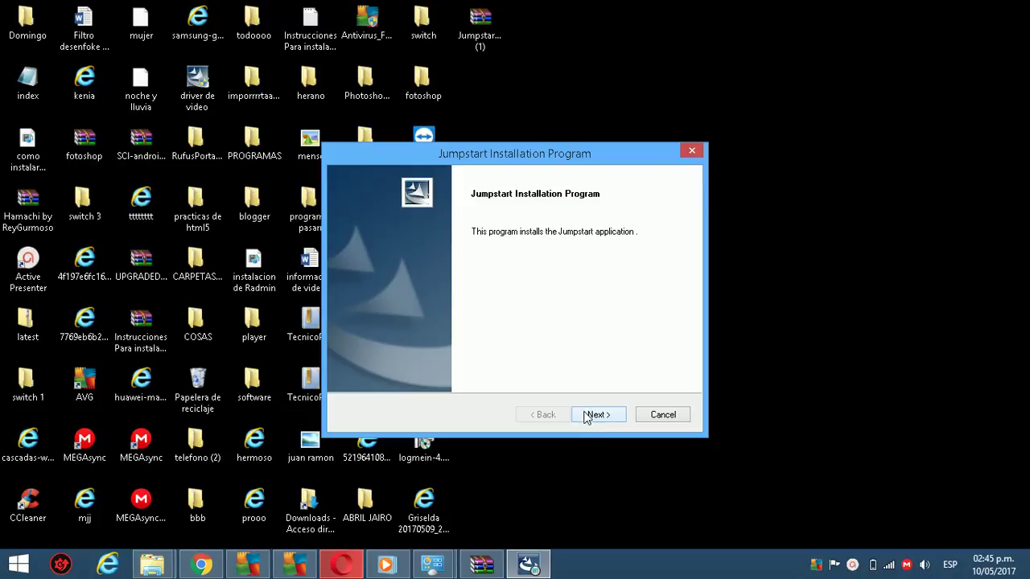
{"action": "left_click", "coordinate": [586, 415]}
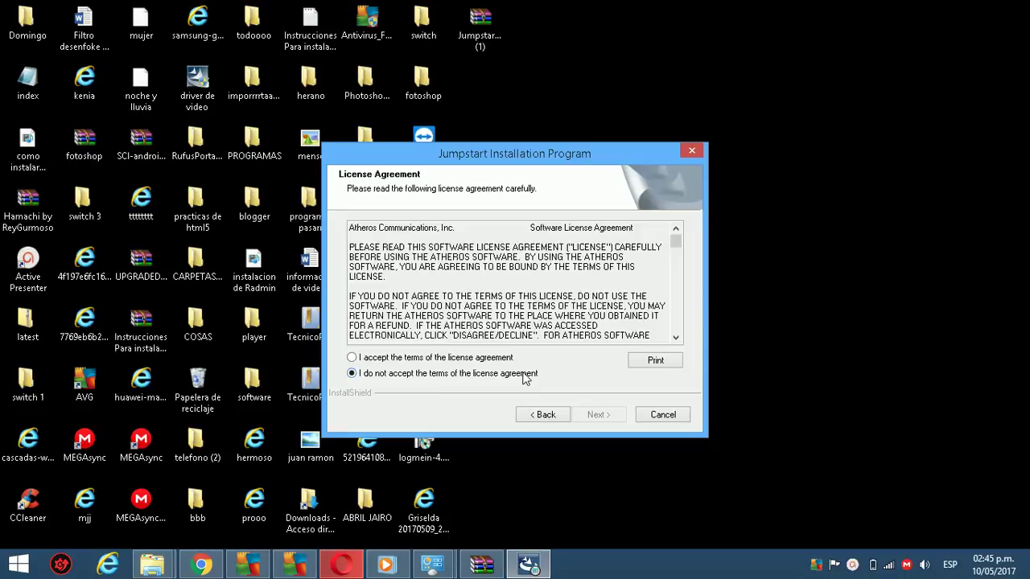
{"action": "left_click", "coordinate": [372, 359]}
{"action": "left_click", "coordinate": [597, 414]}
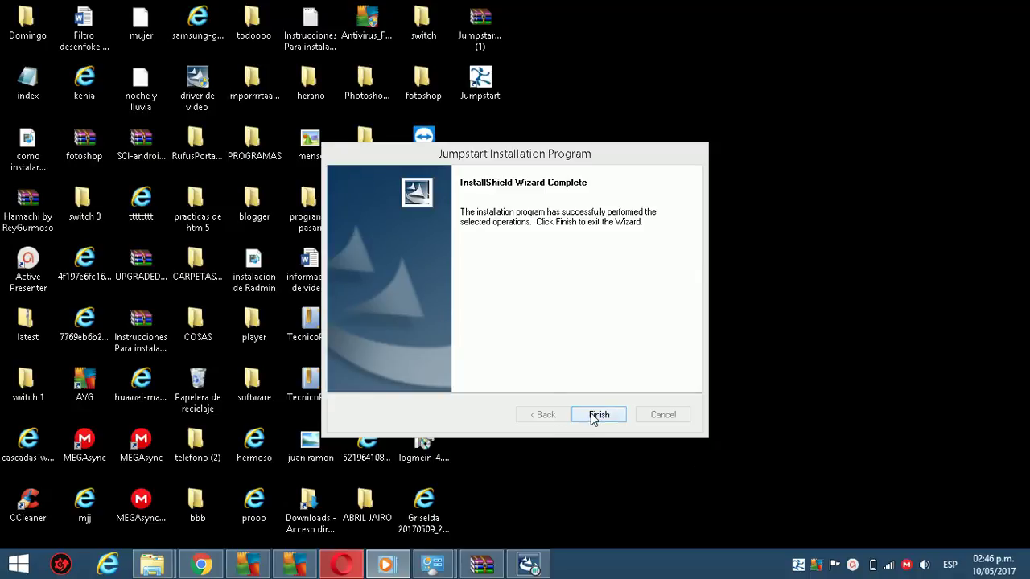
{"action": "left_click", "coordinate": [597, 416]}
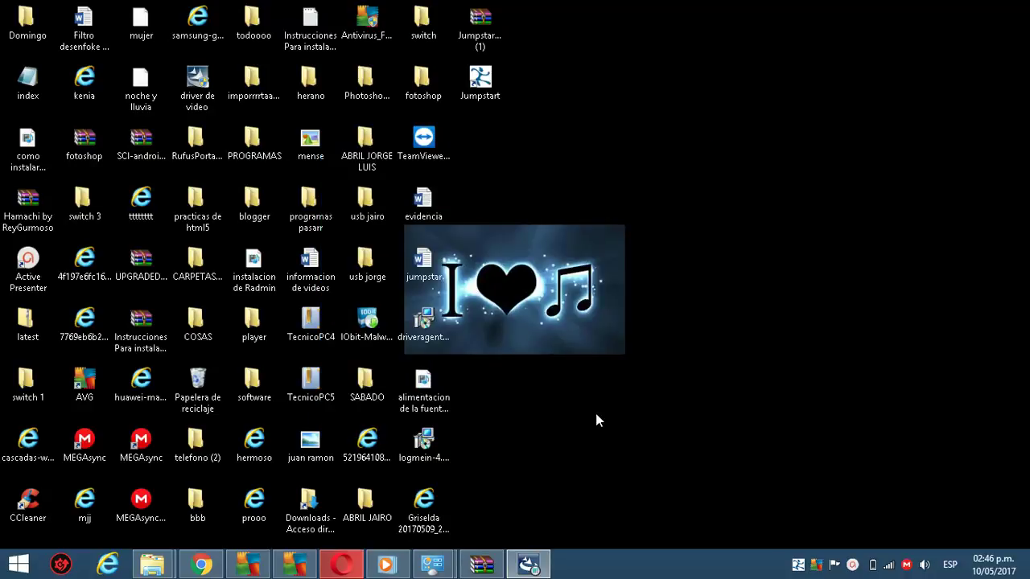
Step: Launch Jumpstart from its desktop shortcut and proceed to join a wireless network
{"action": "right_click", "coordinate": [487, 84]}
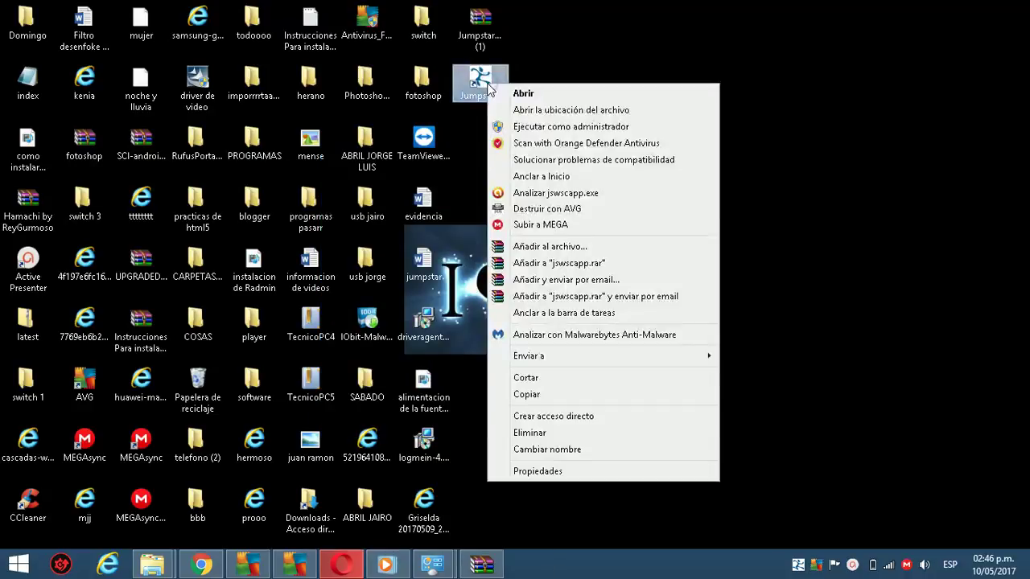
{"action": "left_click", "coordinate": [519, 94]}
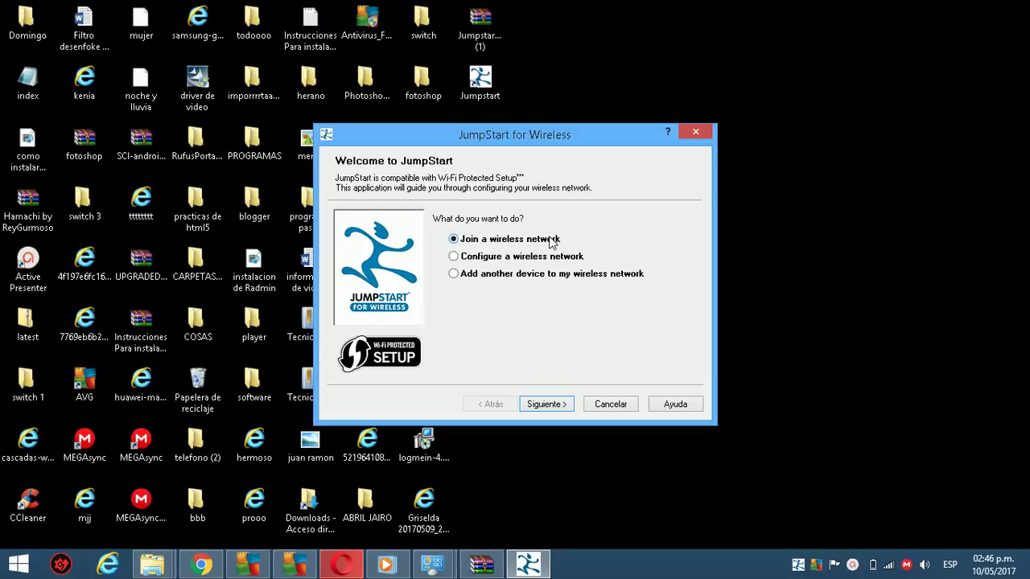
{"action": "left_click", "coordinate": [554, 406]}
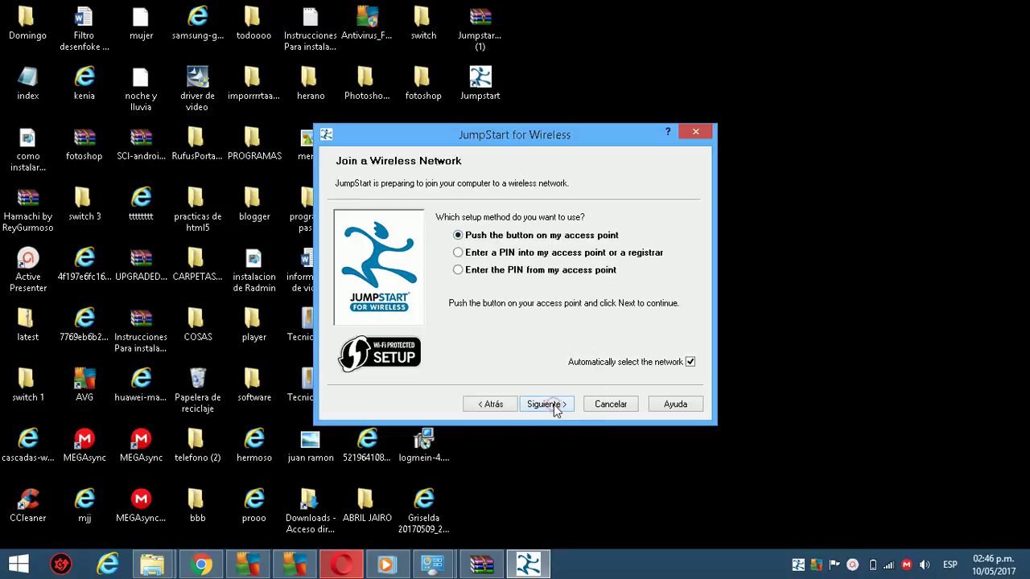
Step: Choose the access point PIN method, enter the access point's PIN, and disable automatic network selection
{"action": "left_click", "coordinate": [458, 270]}
{"action": "left_click", "coordinate": [581, 335]}
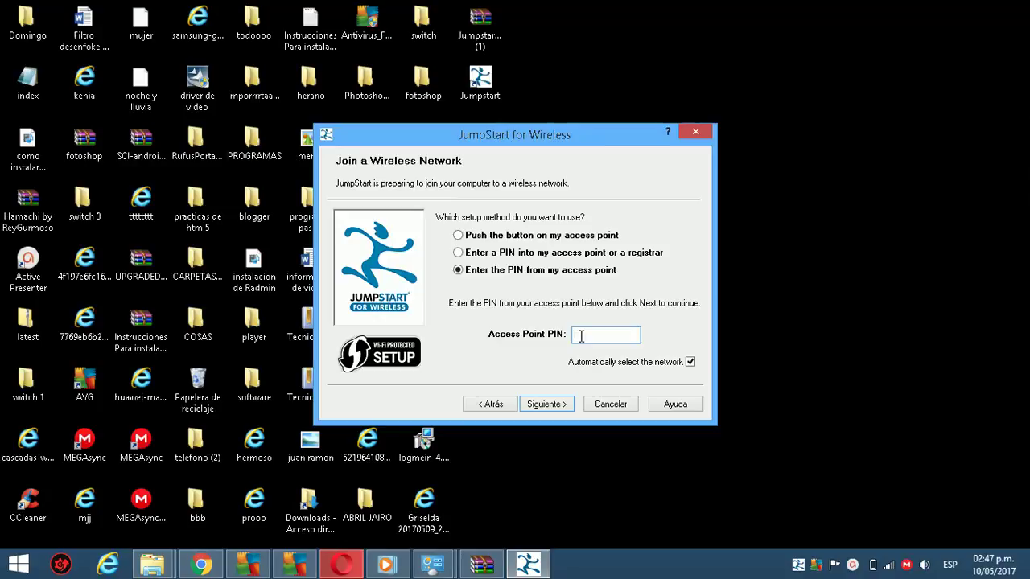
{"action": "left_click", "coordinate": [690, 362]}
{"action": "left_click", "coordinate": [549, 405]}
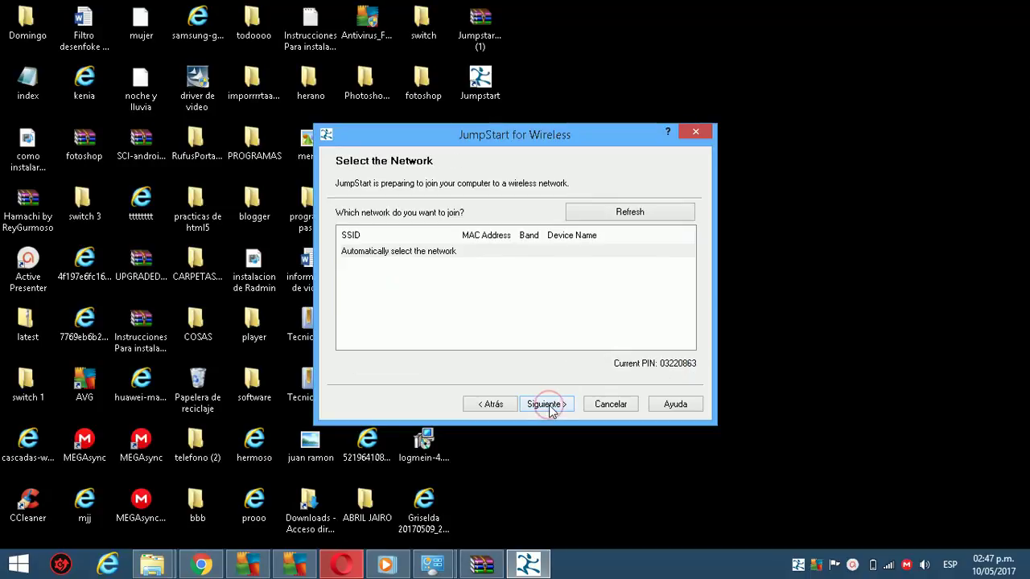
Step: Refresh the network list, join the selected network, and let the configuration finish
{"action": "left_click", "coordinate": [624, 214]}
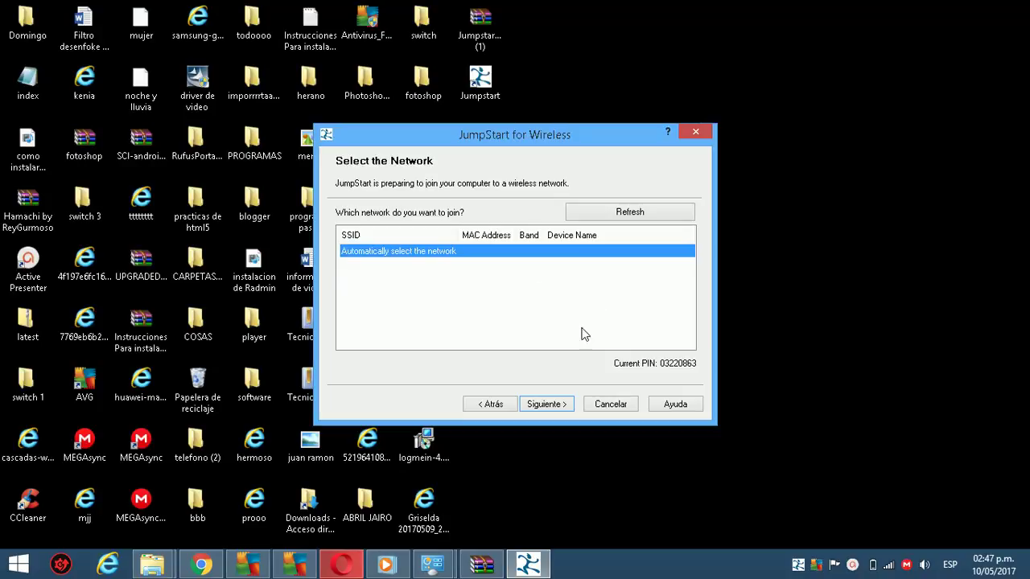
{"action": "left_click", "coordinate": [852, 565]}
{"action": "left_click", "coordinate": [544, 404]}
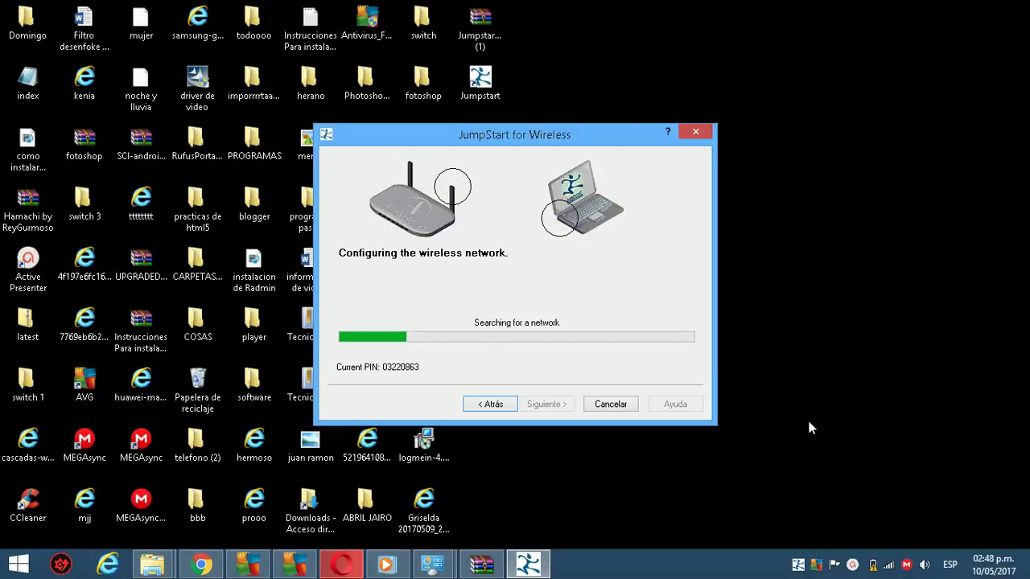
{"action": "left_click", "coordinate": [852, 565]}
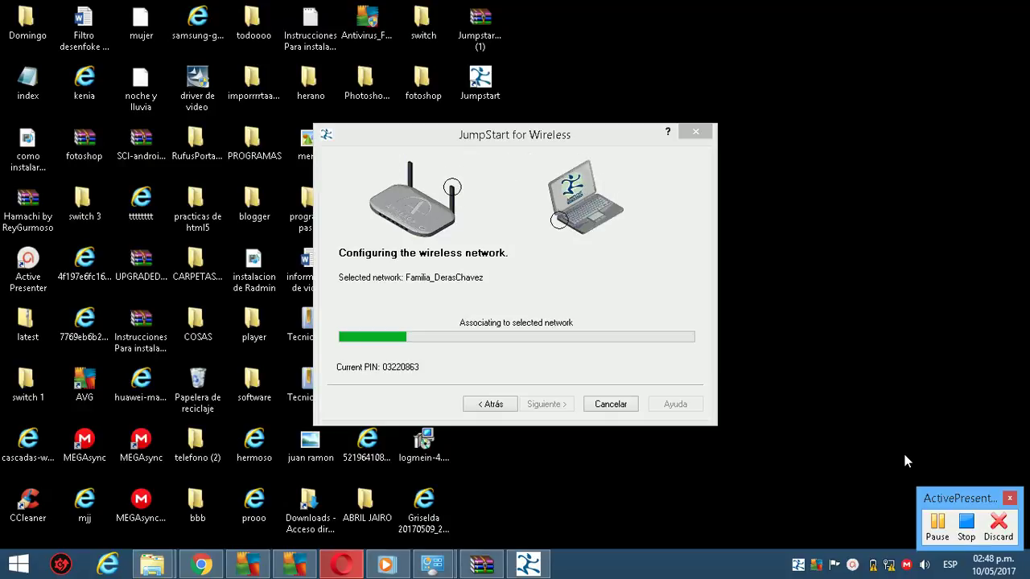
{"action": "mouse_move", "coordinate": [886, 555]}
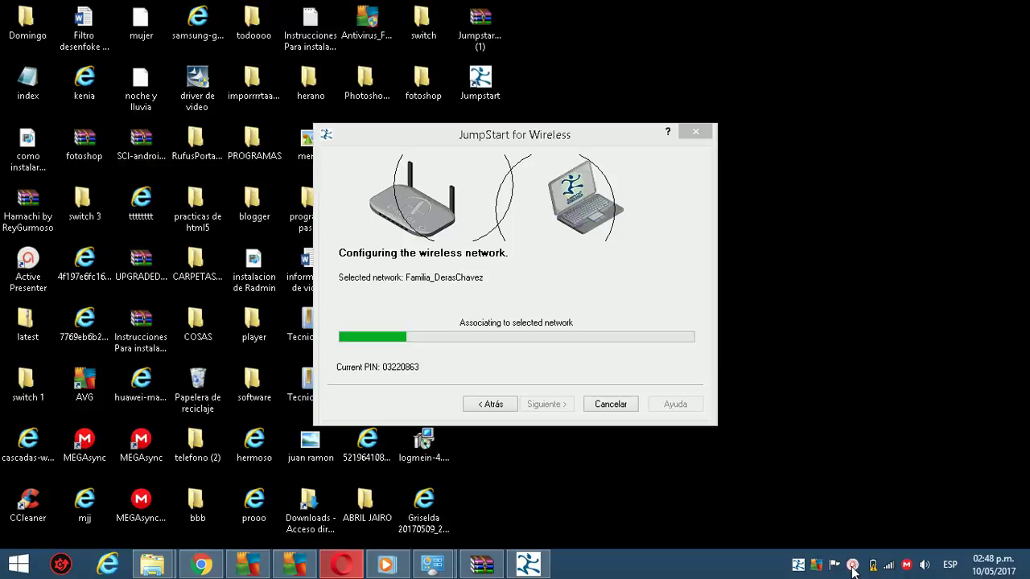
{"action": "left_click", "coordinate": [852, 565]}
{"action": "left_click", "coordinate": [937, 530]}
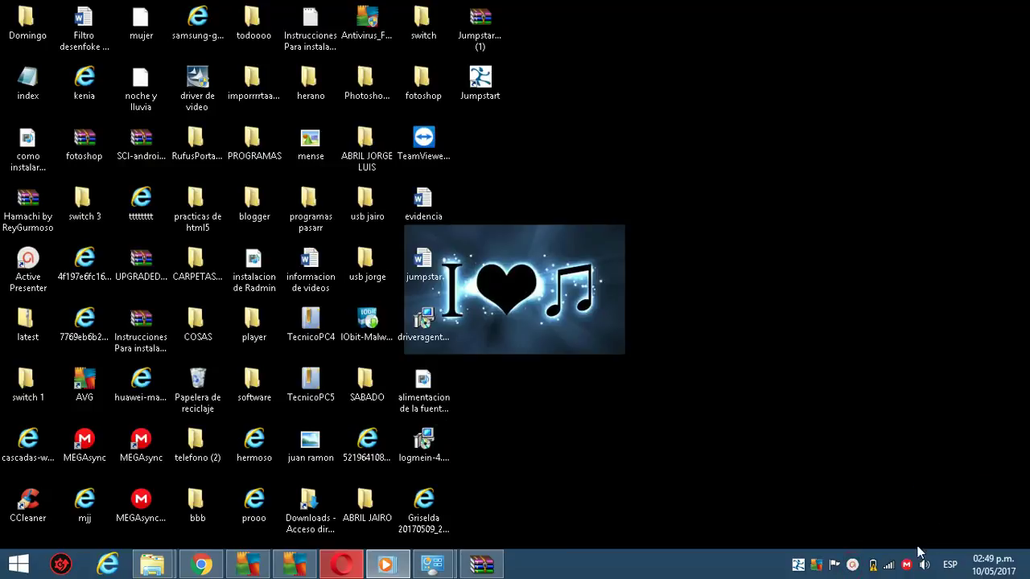
Step: Choose 'Abrir el Centro de redes y recursos compartidos' from the network tray icon's menu
{"action": "right_click", "coordinate": [890, 565]}
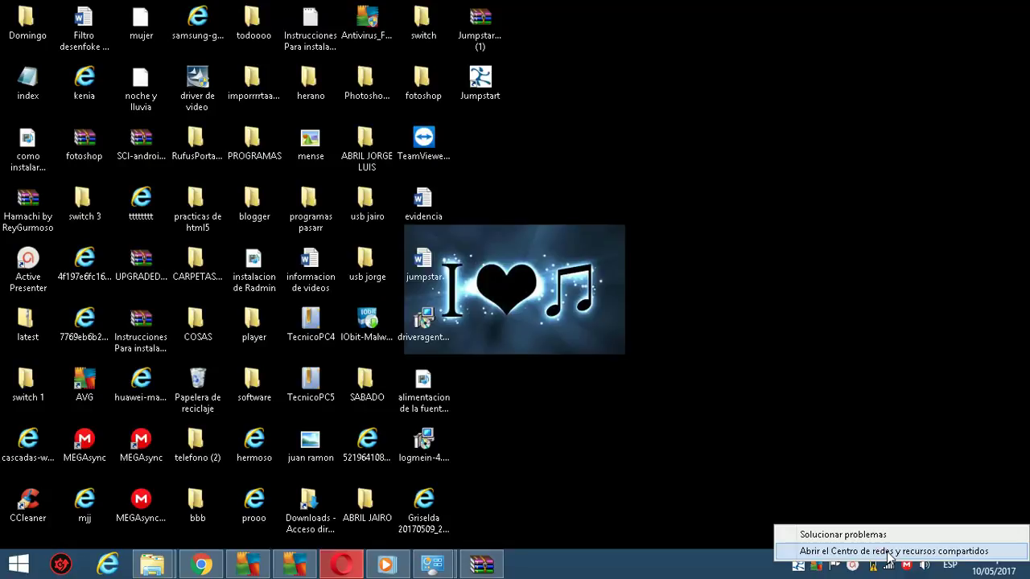
{"action": "left_click", "coordinate": [889, 552]}
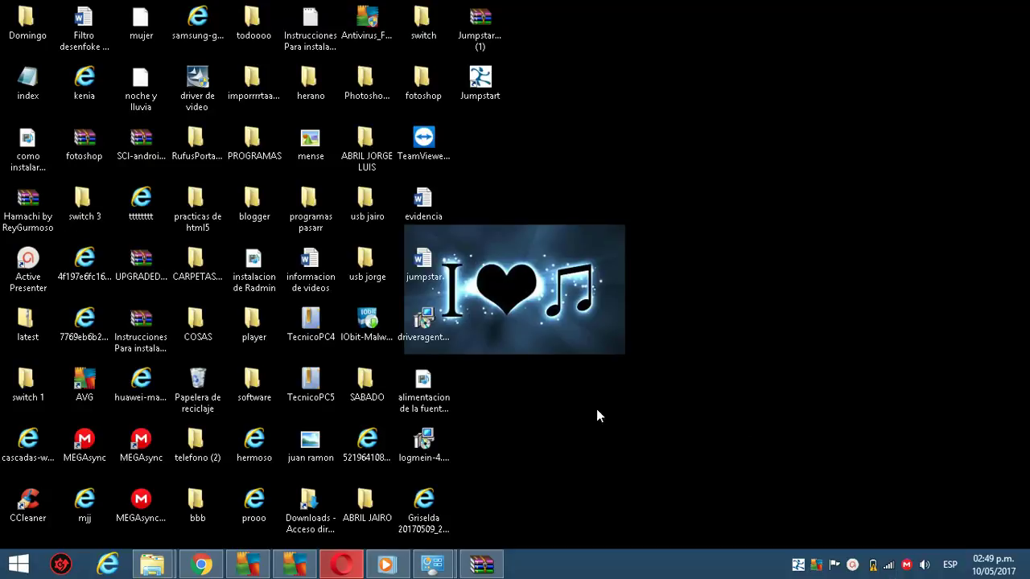
{"action": "right_click", "coordinate": [888, 565]}
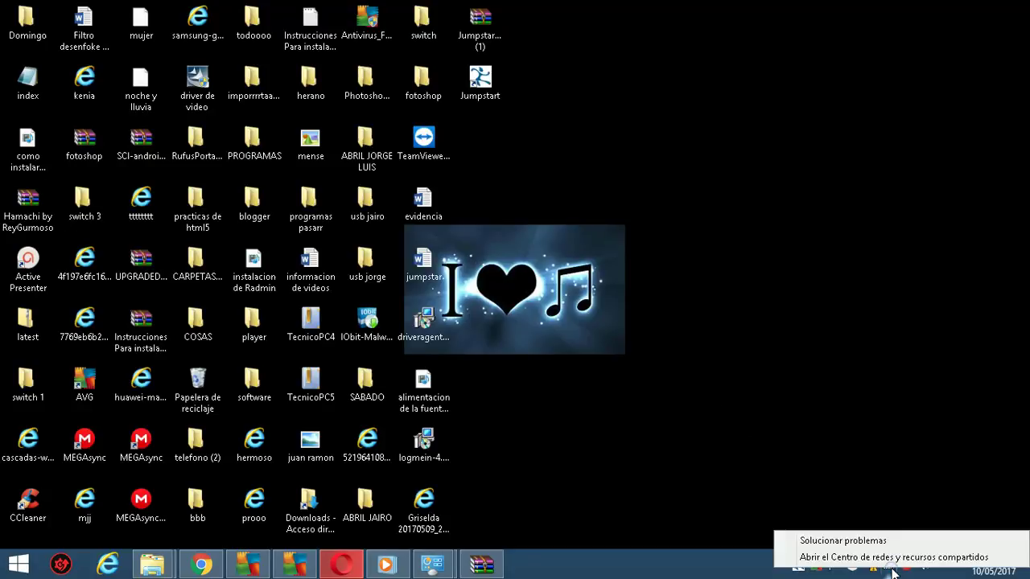
{"action": "left_click", "coordinate": [893, 556]}
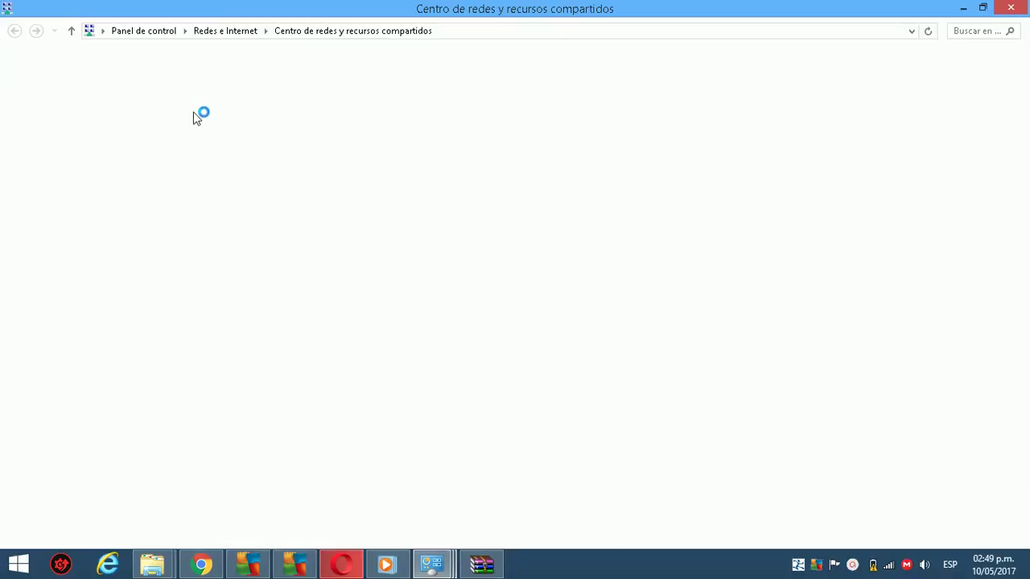
{"action": "left_click", "coordinate": [852, 565]}
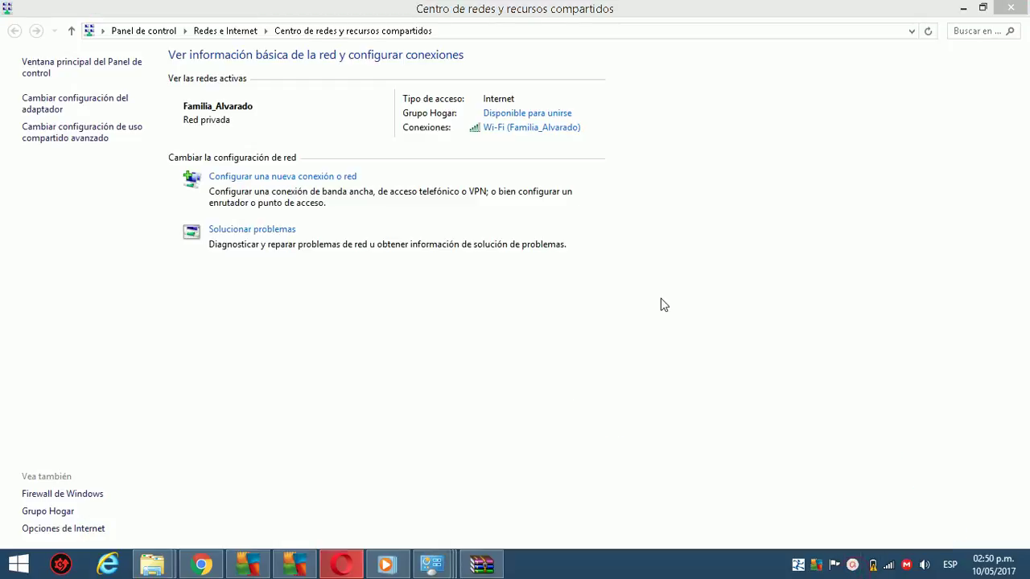
{"action": "left_click", "coordinate": [496, 135]}
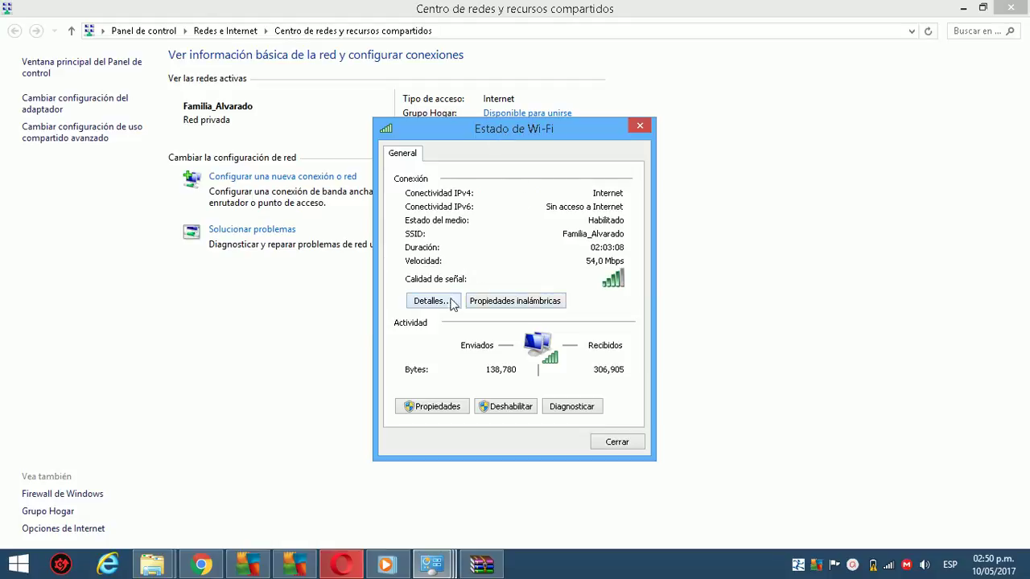
{"action": "left_click", "coordinate": [485, 301]}
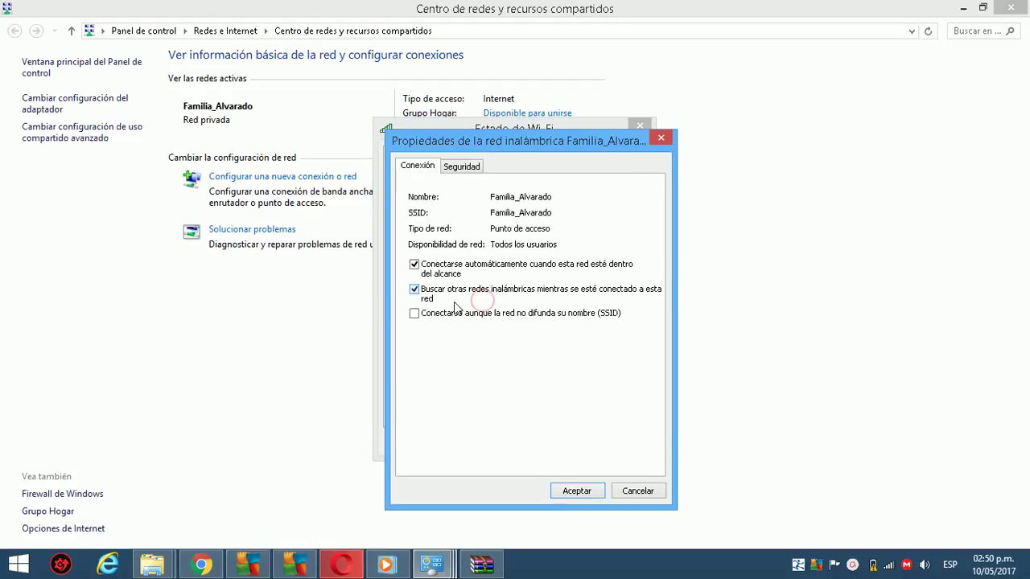
{"action": "left_click", "coordinate": [455, 169]}
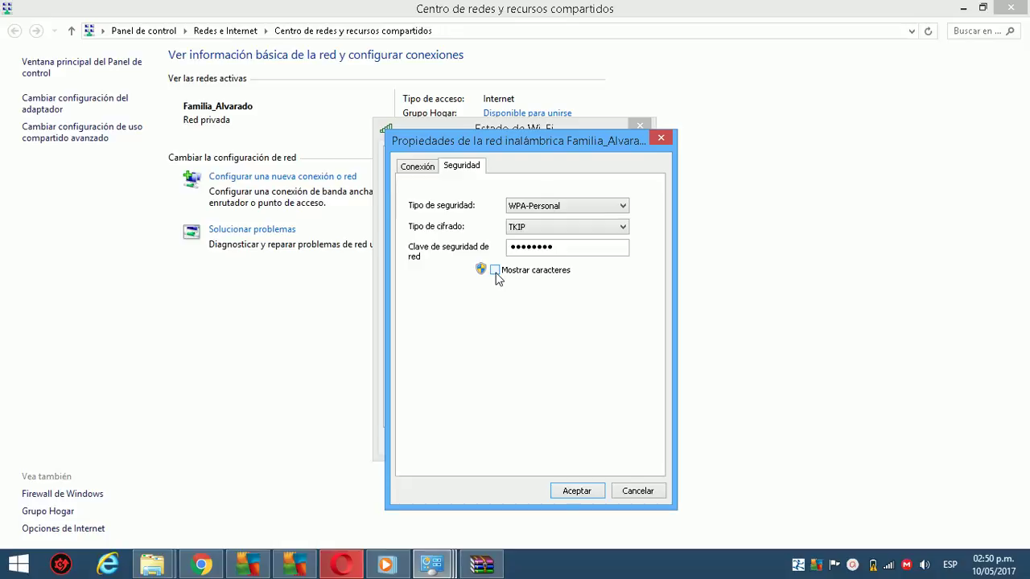
{"action": "left_click", "coordinate": [494, 271]}
{"action": "left_click", "coordinate": [570, 491]}
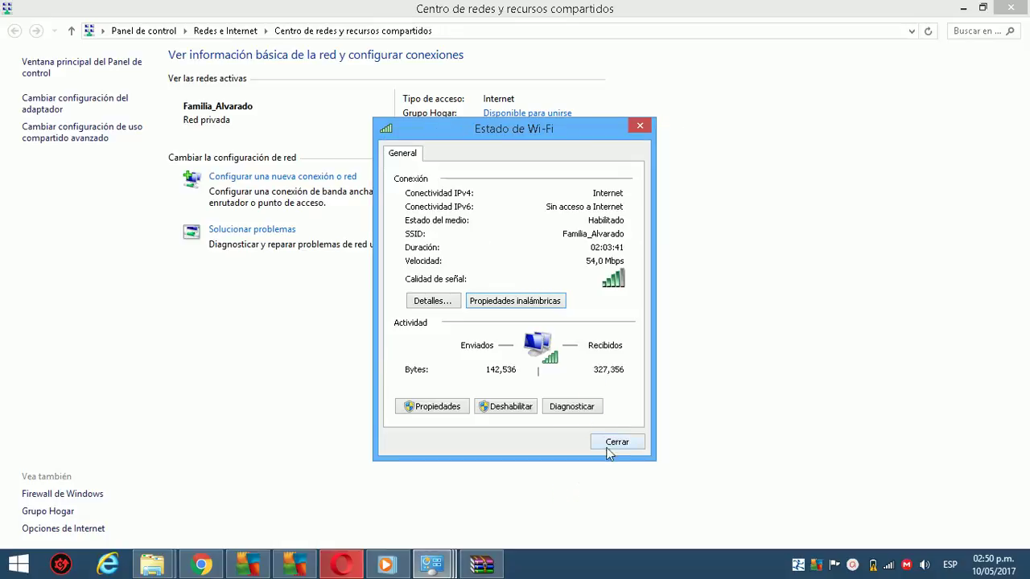
{"action": "left_click", "coordinate": [641, 127]}
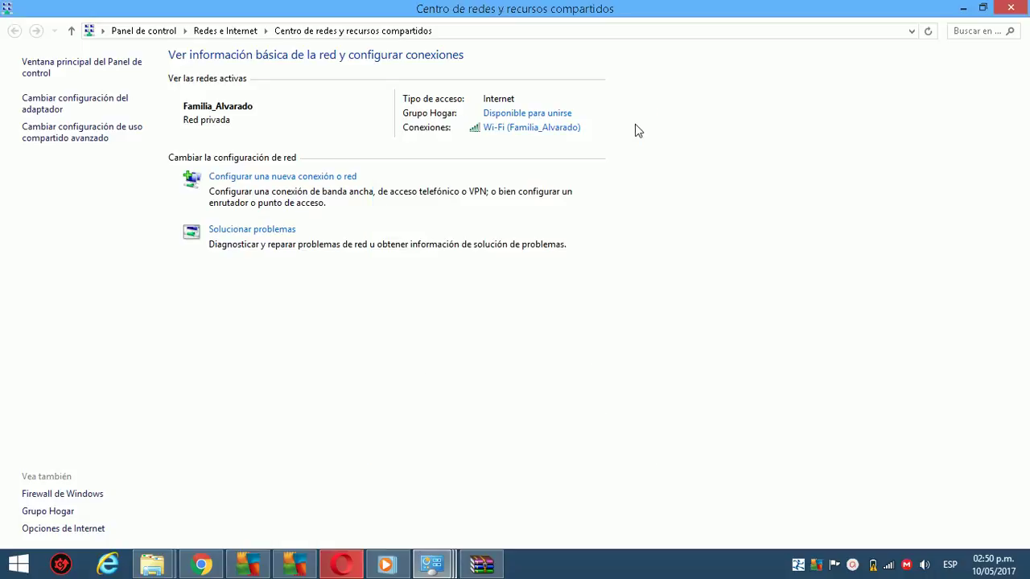
{"action": "left_click", "coordinate": [854, 565]}
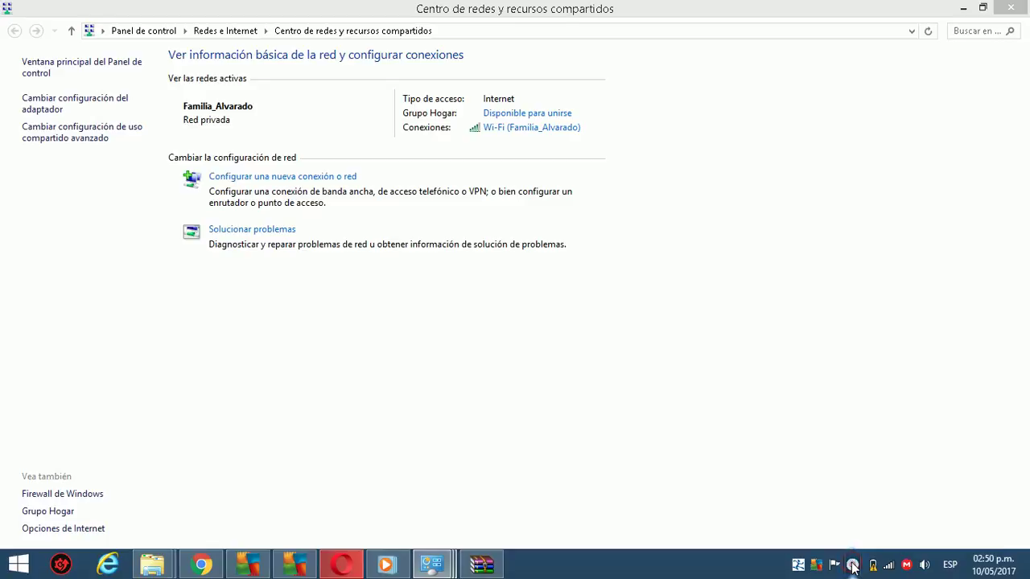
{"action": "left_click", "coordinate": [853, 565]}
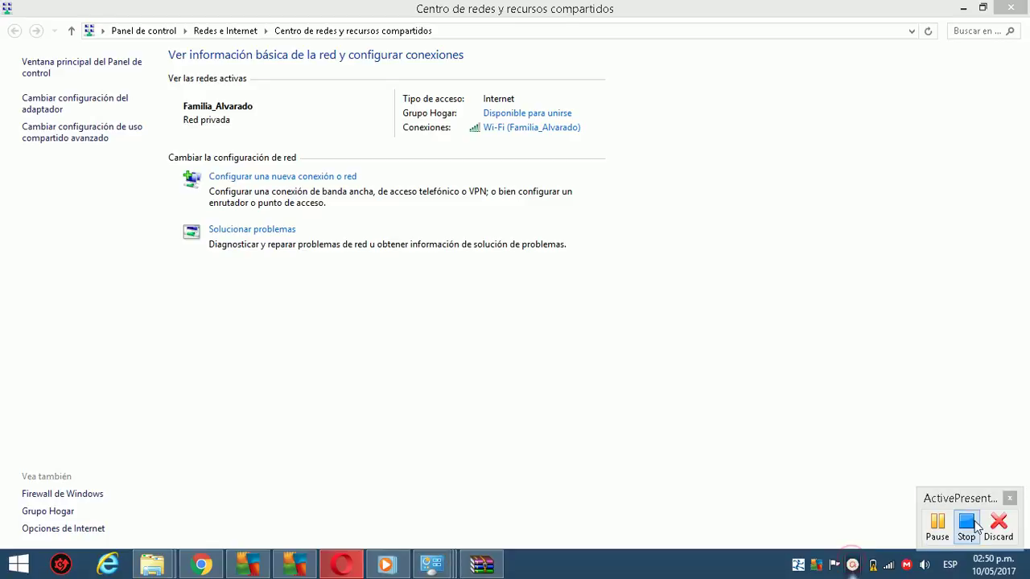